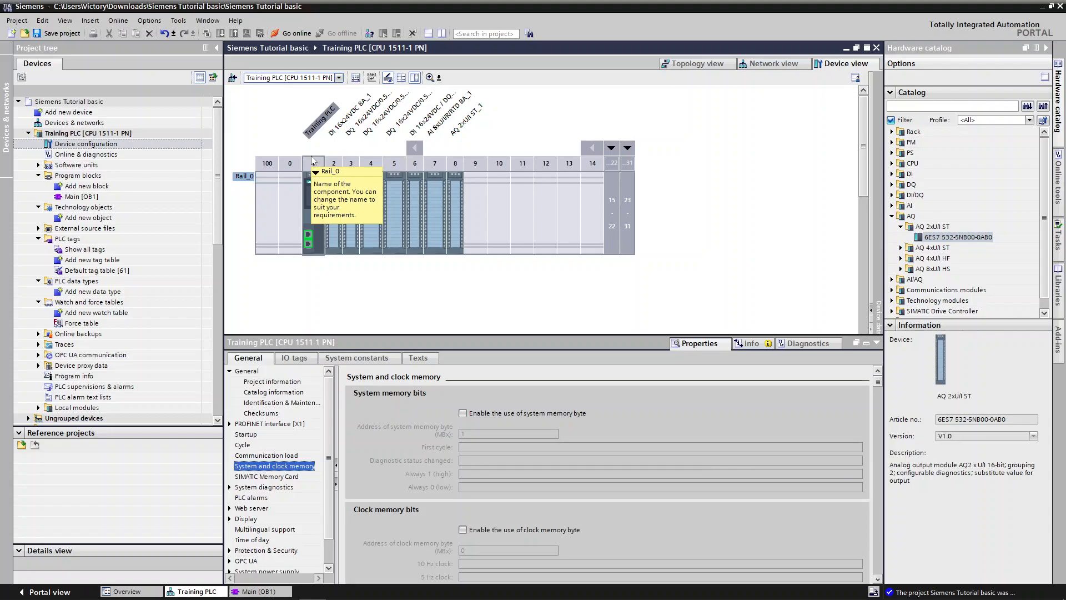
Add a new subnet to the Training PLC's PROFINET interface in its Ethernet addresses settings.
click(313, 160)
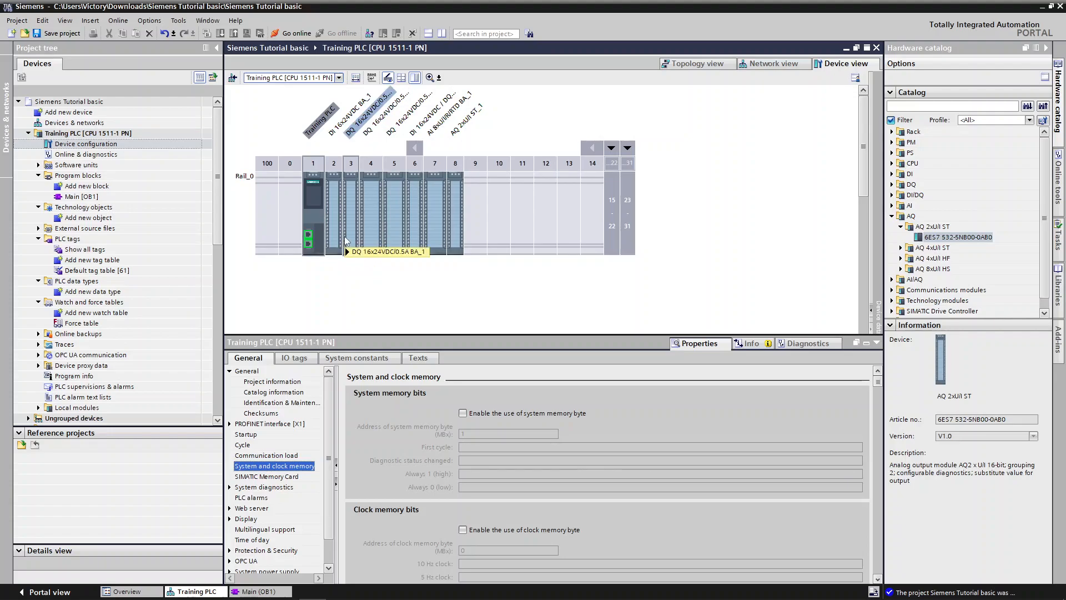
click(306, 237)
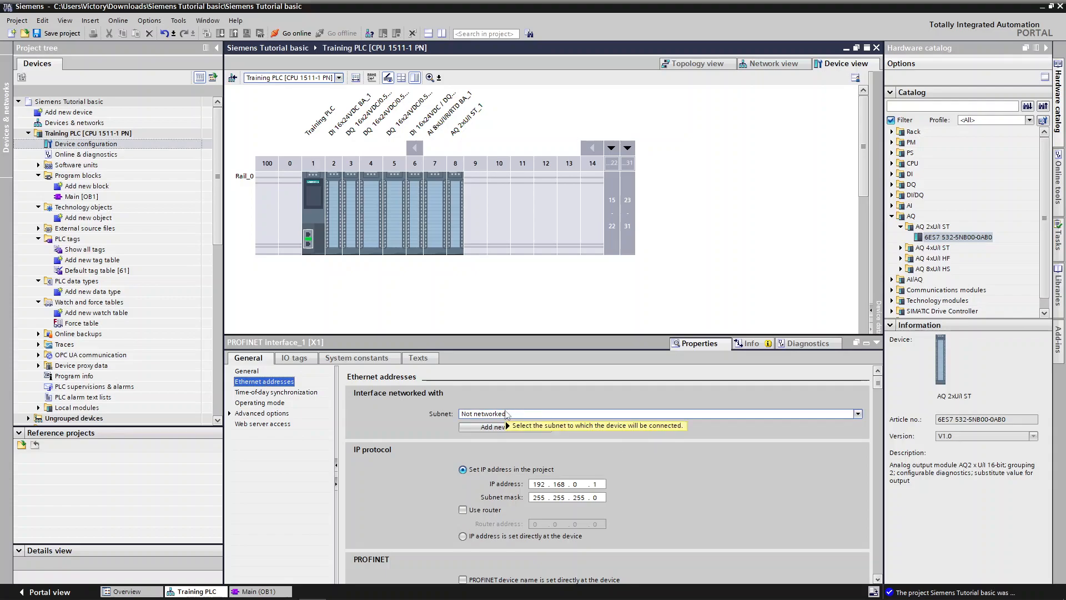
mouse_move(505, 413)
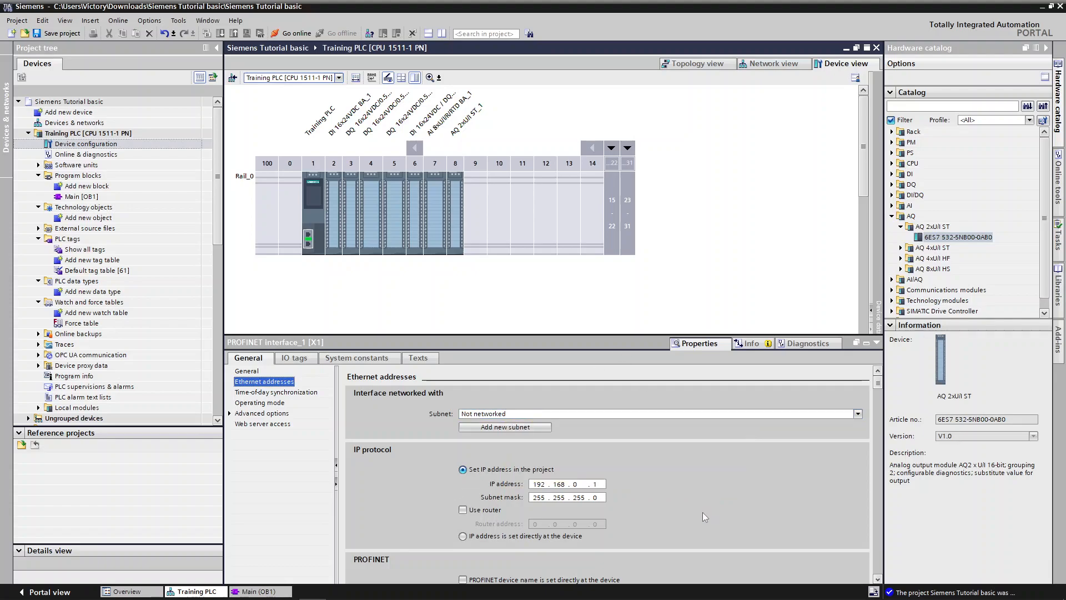
click(541, 415)
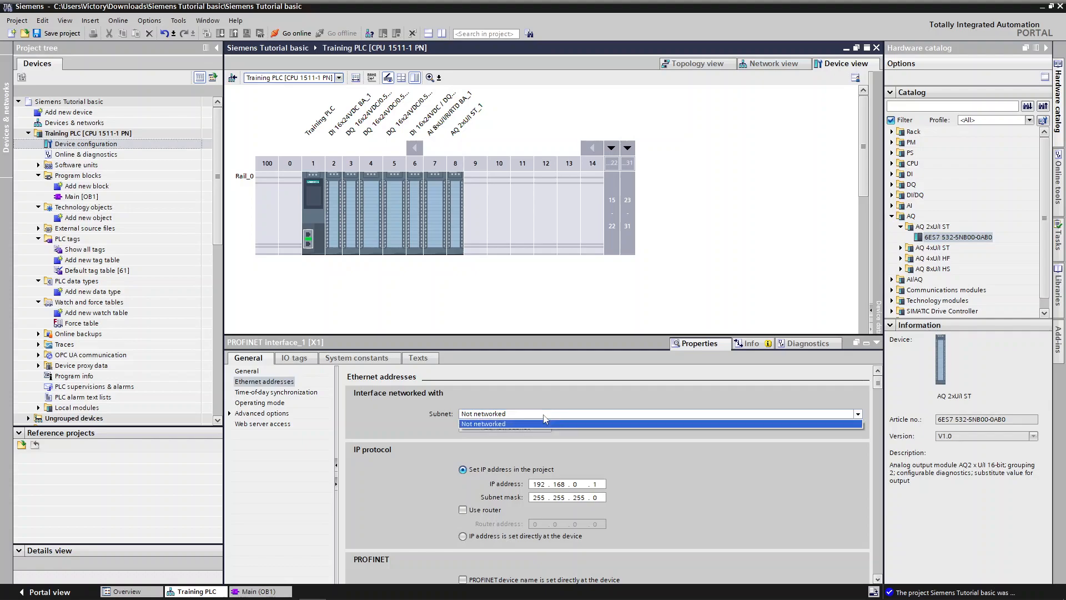
click(542, 414)
click(542, 429)
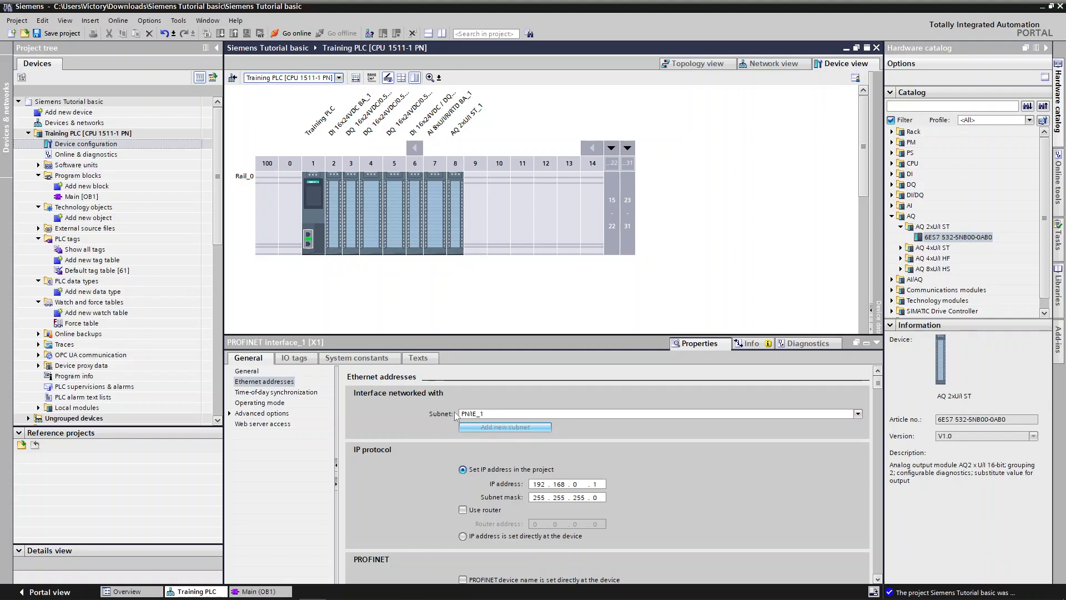
Examine the subnet choices available for the PROFINET interface.
click(514, 414)
click(514, 415)
click(488, 414)
click(488, 415)
click(488, 415)
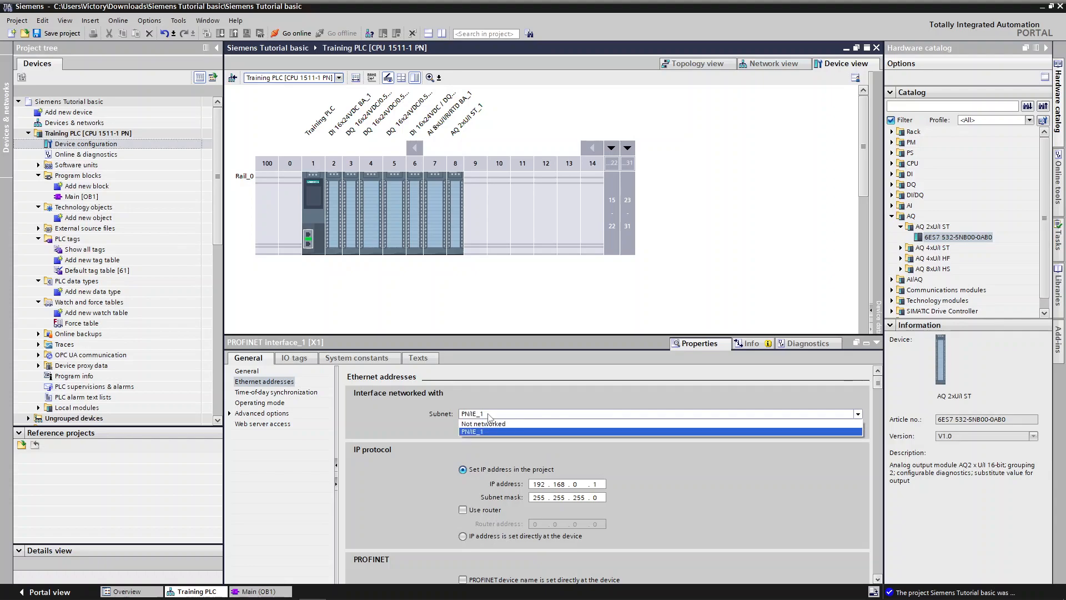
click(488, 416)
click(481, 416)
click(482, 416)
click(481, 416)
click(481, 415)
right_click(481, 413)
click(454, 452)
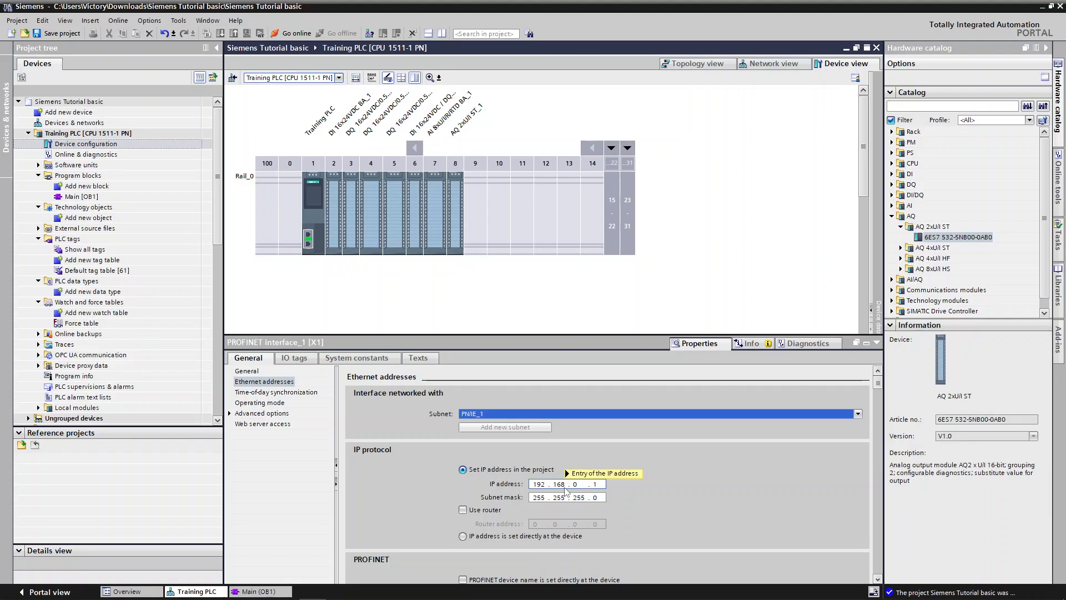
Set the PROFINET interface's IP address to 10.250.207.140.
mouse_move(565, 491)
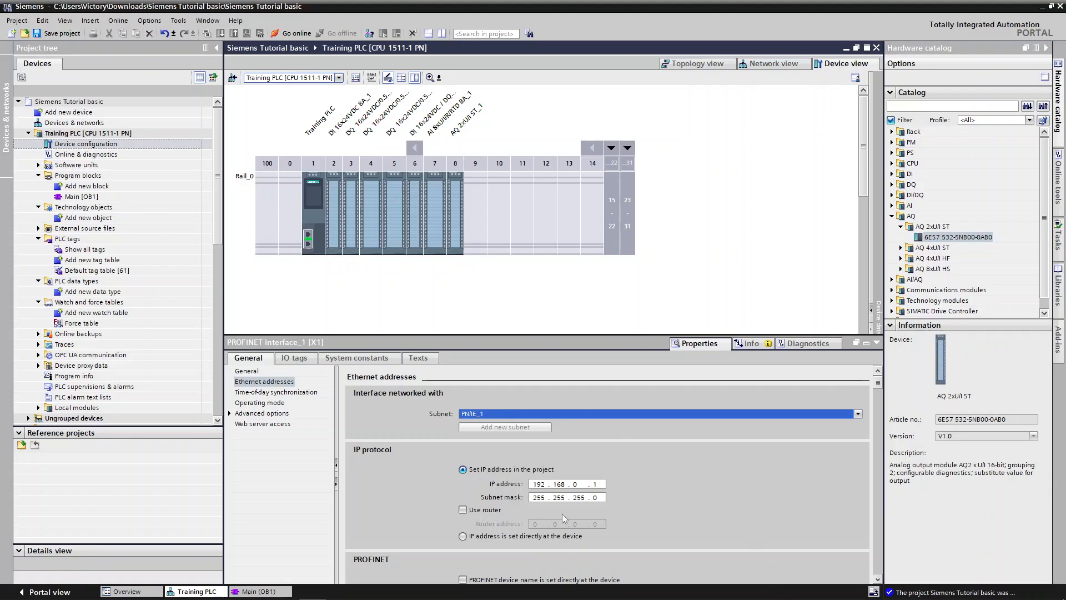
double_click(537, 483)
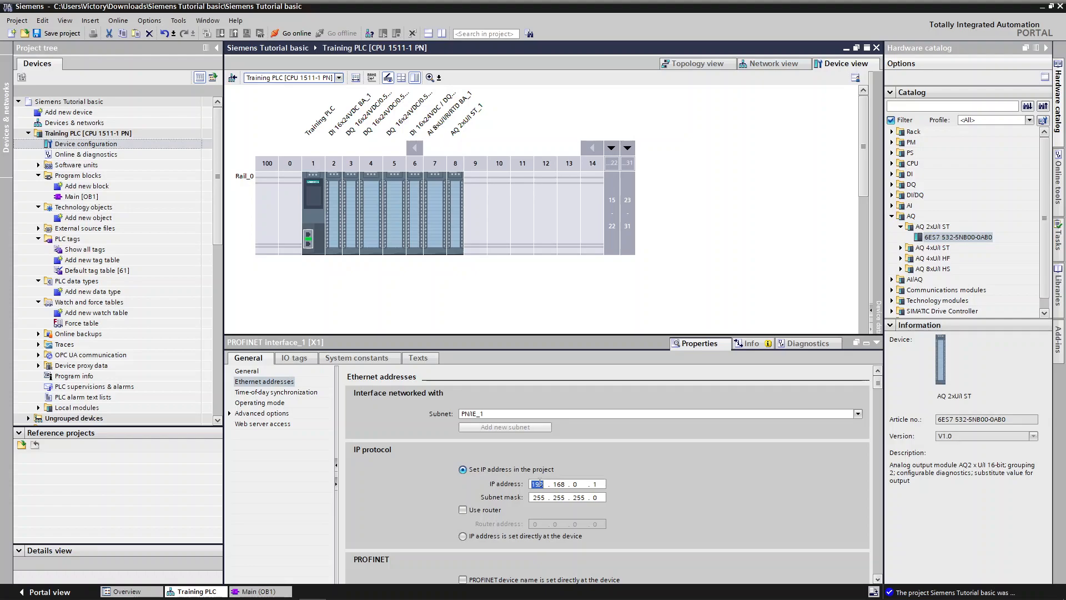
text(10.23)
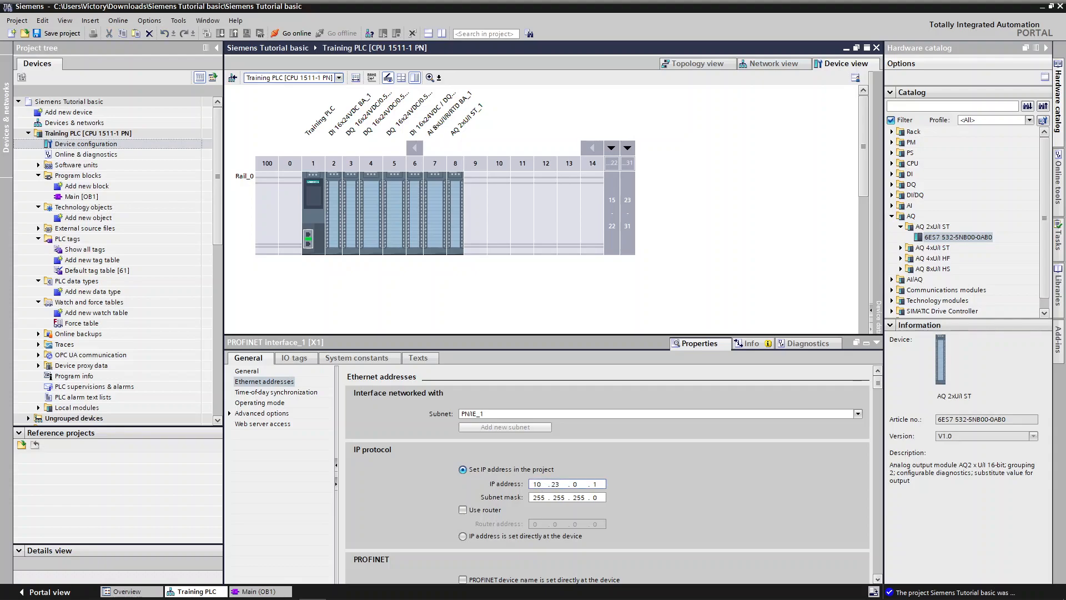
text(0.0.20)
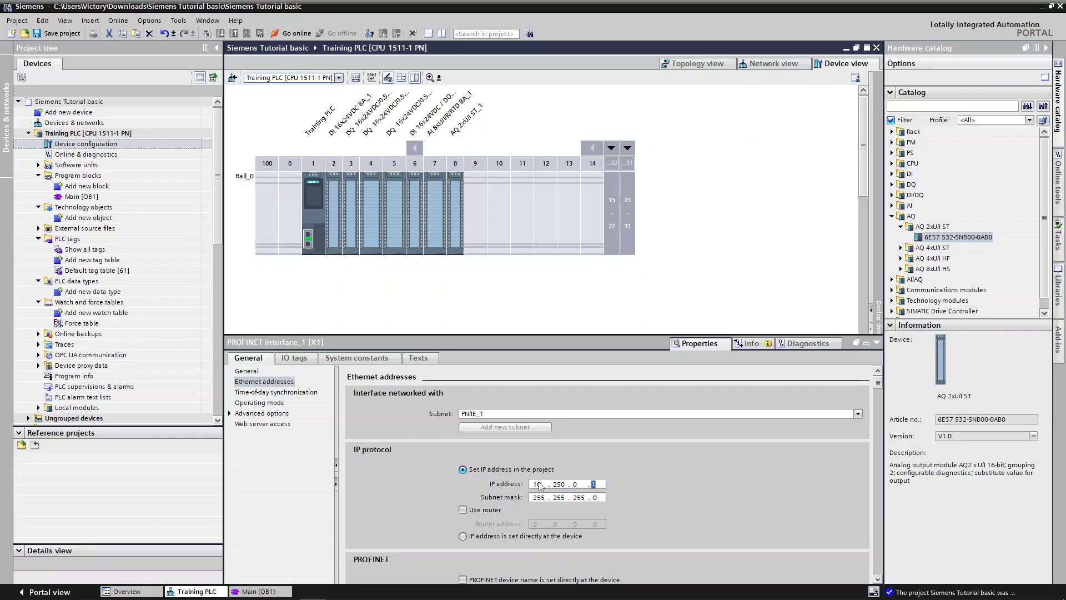
text(7)
key(Left)
key(BackSpace)
text(207 . 140)
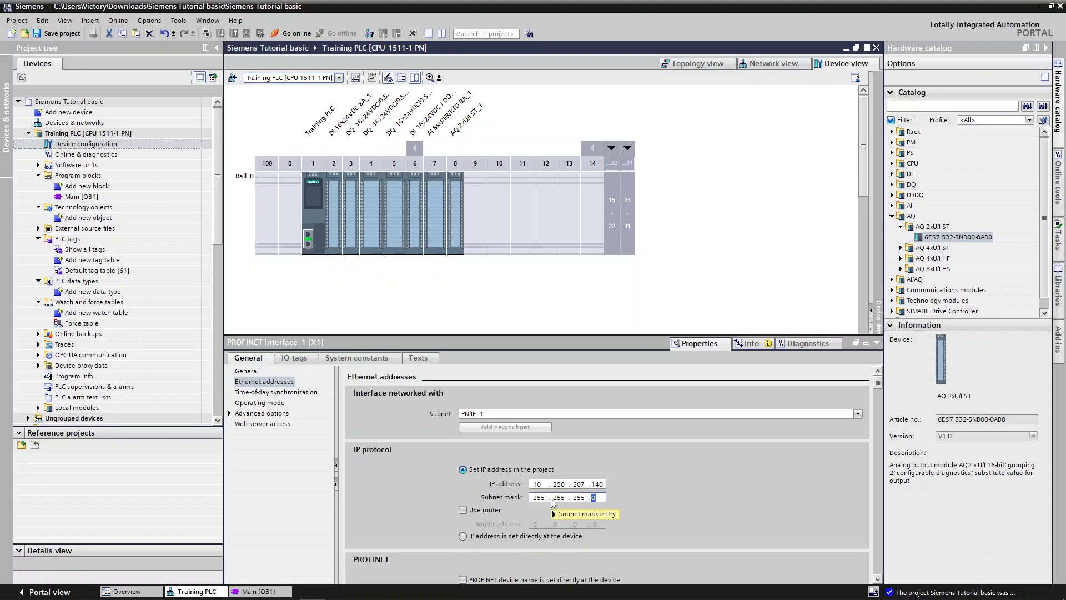
Set the PROFINET interface's subnet mask to 255.255.255.240.
mouse_move(553, 502)
text(240)
key(Return)
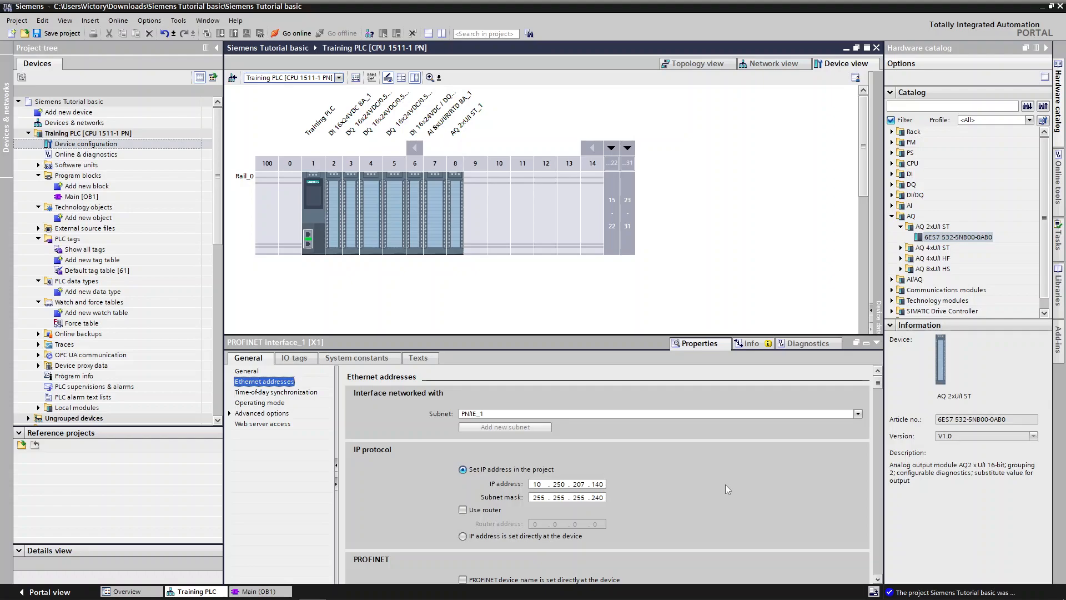
Enable router use for the PROFINET interface and set the router address to 10.250.207.138.
scroll(664, 487, down, 3)
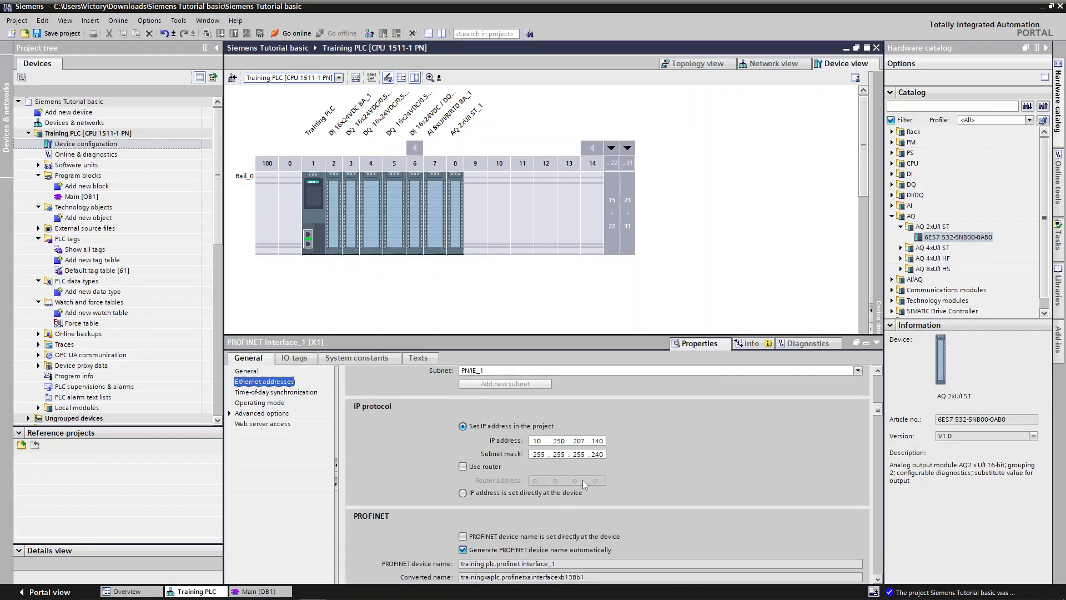
scroll(582, 480, up, 3)
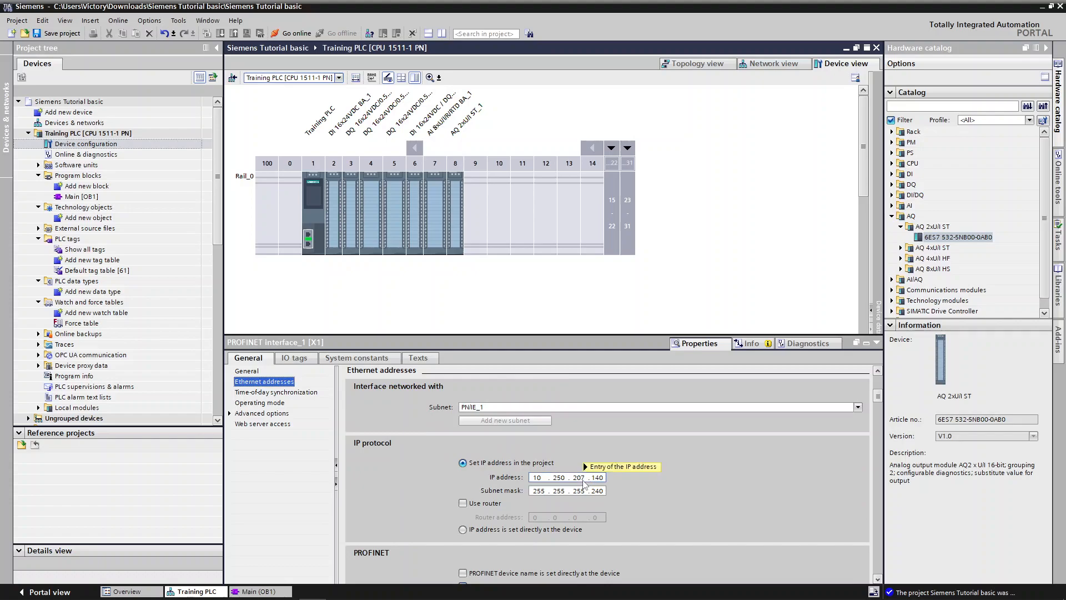
mouse_move(582, 483)
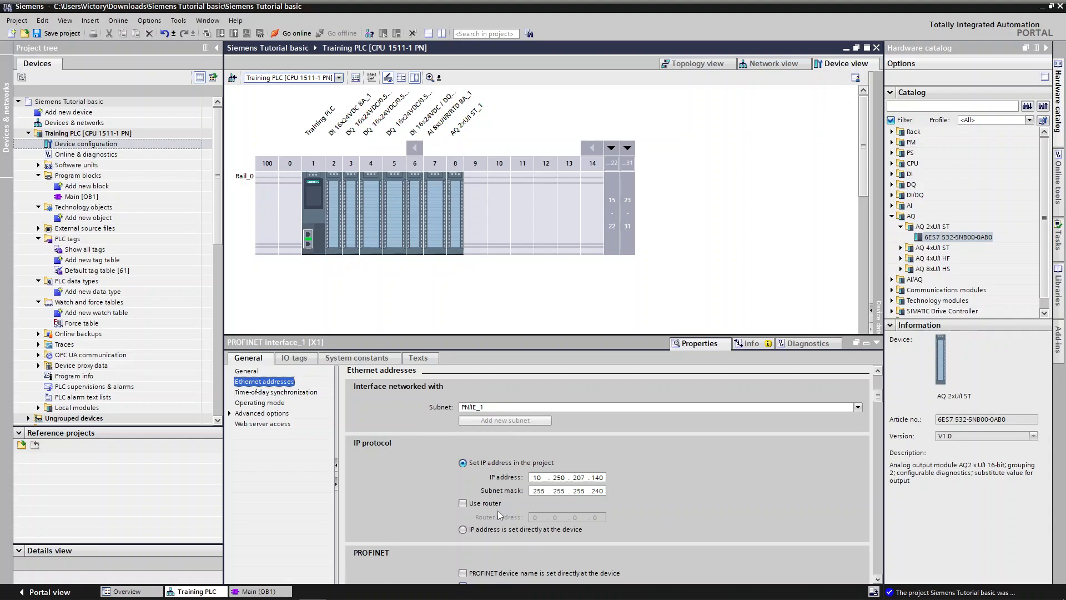
click(483, 503)
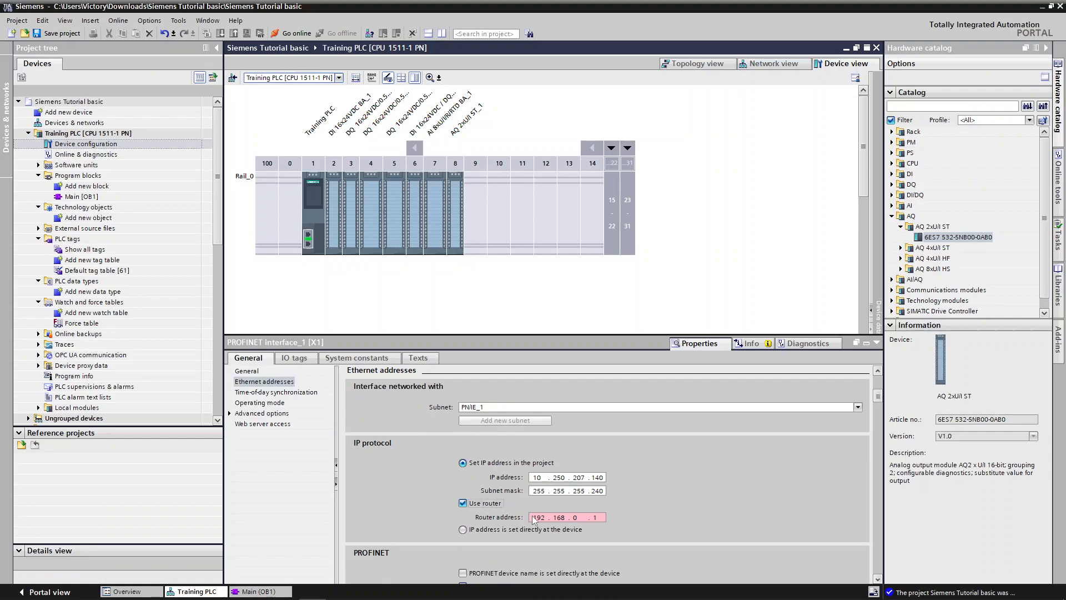
double_click(537, 517)
text(10 . 250 . 207 . 138)
key(Return)
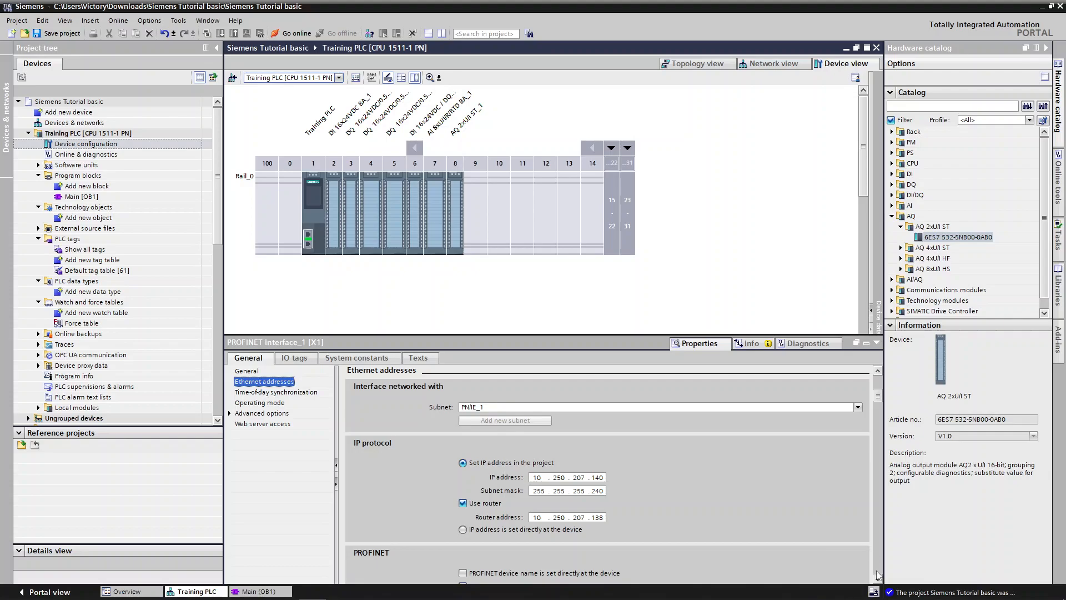
Review the interface's PROFINET naming, time-of-day synchronization, operating mode, advanced options and web server access settings, then return to its Ethernet addresses.
scroll(878, 578, down, 3)
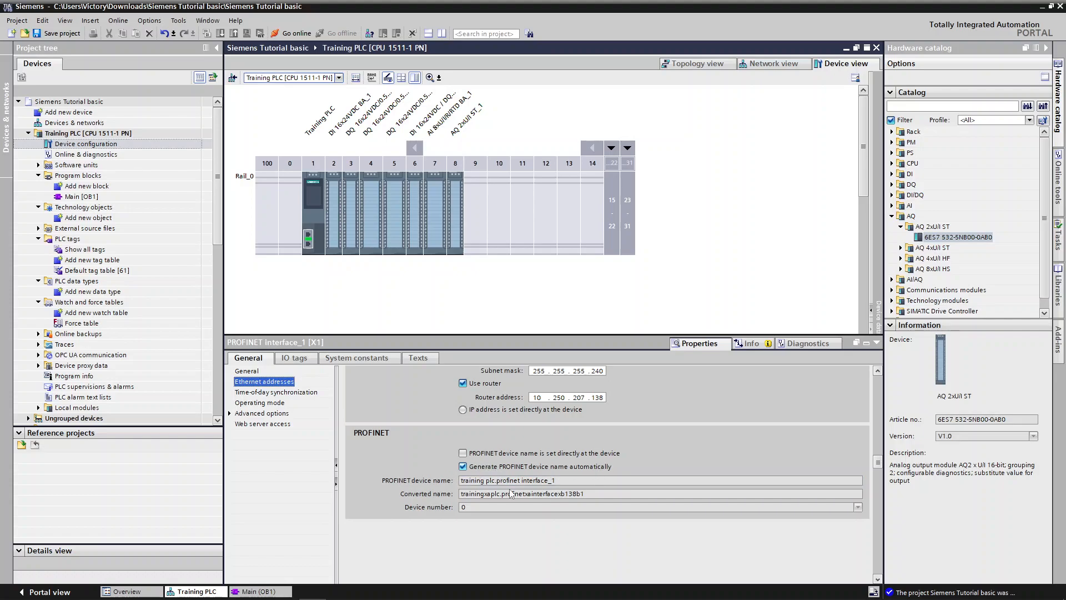
click(561, 481)
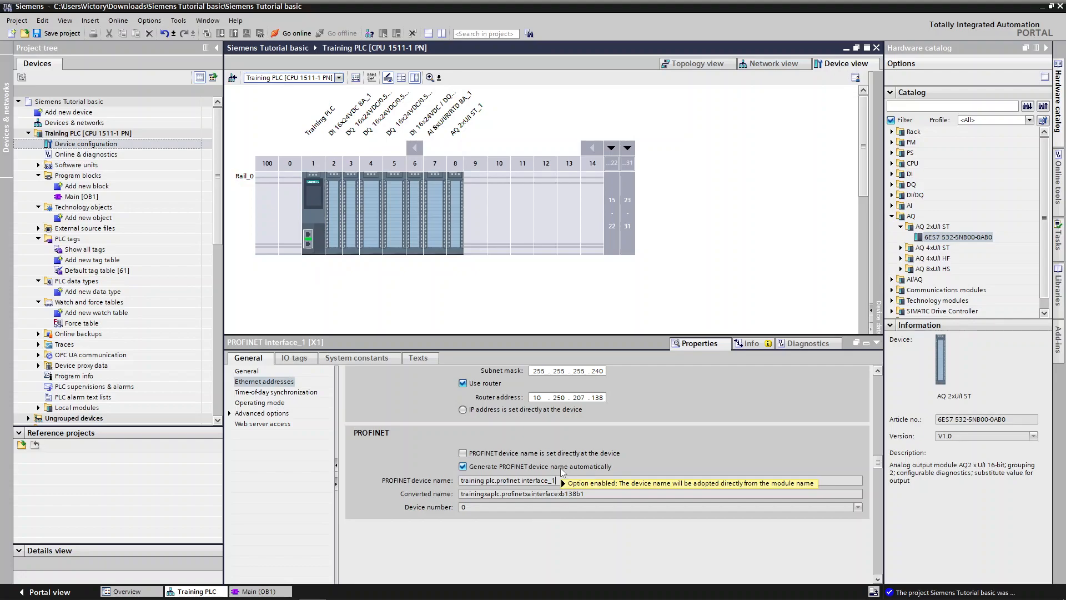
mouse_move(561, 471)
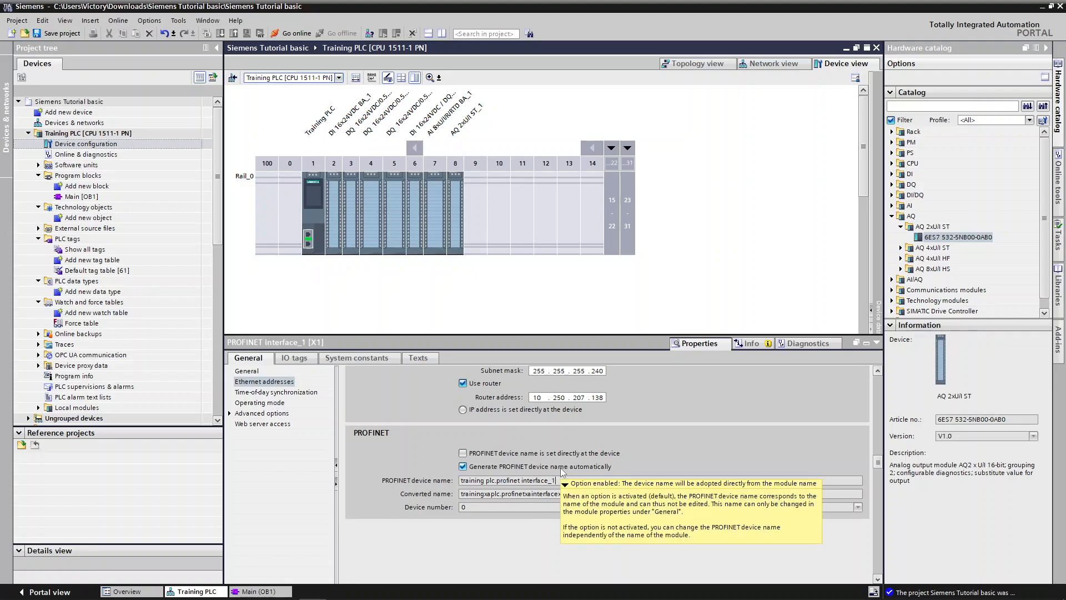
click(280, 392)
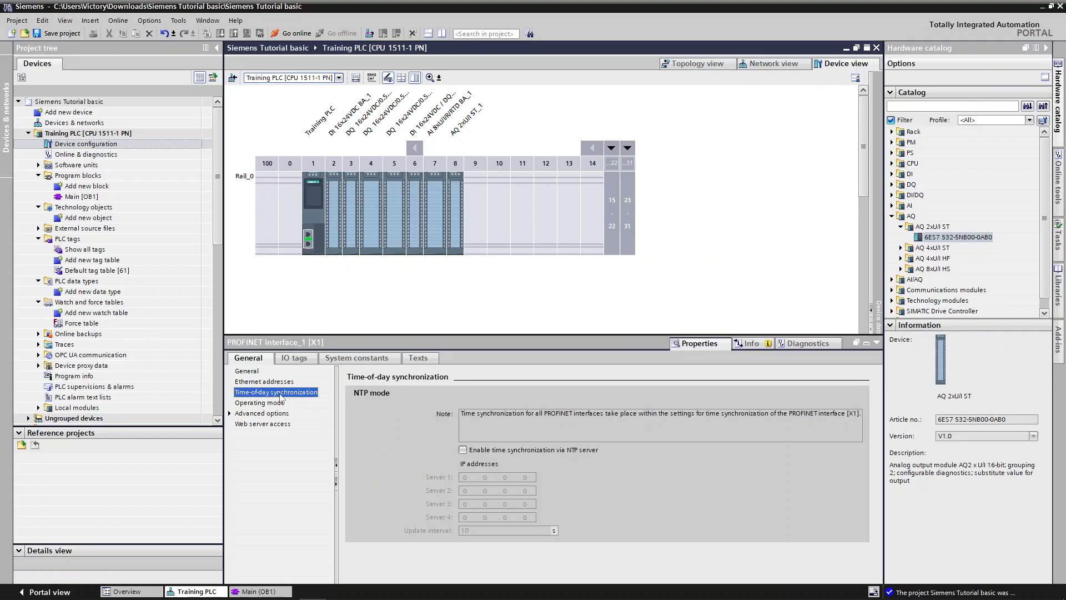
click(266, 404)
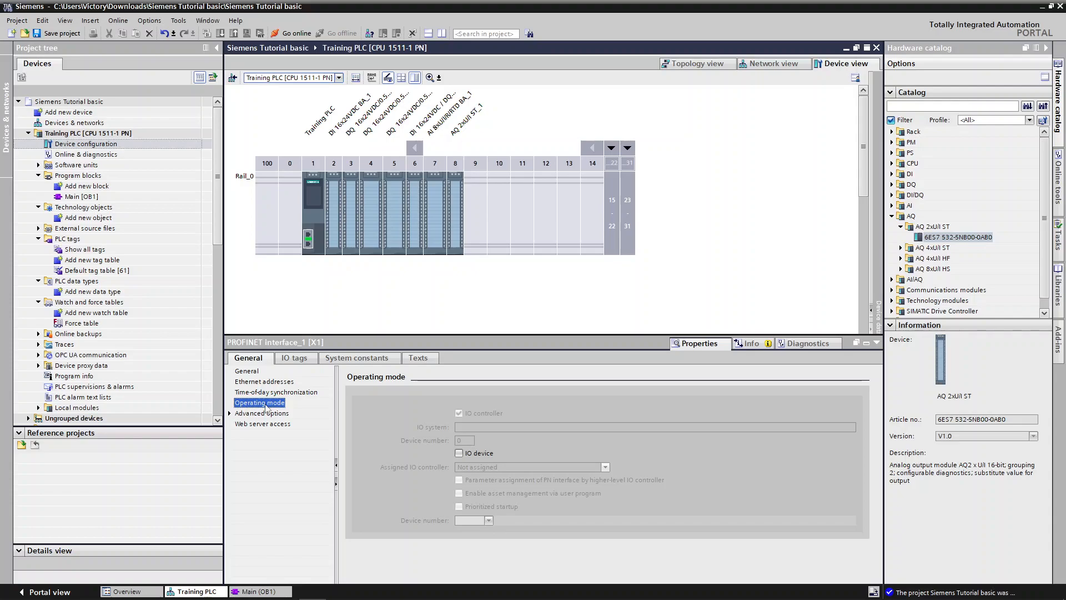
click(230, 414)
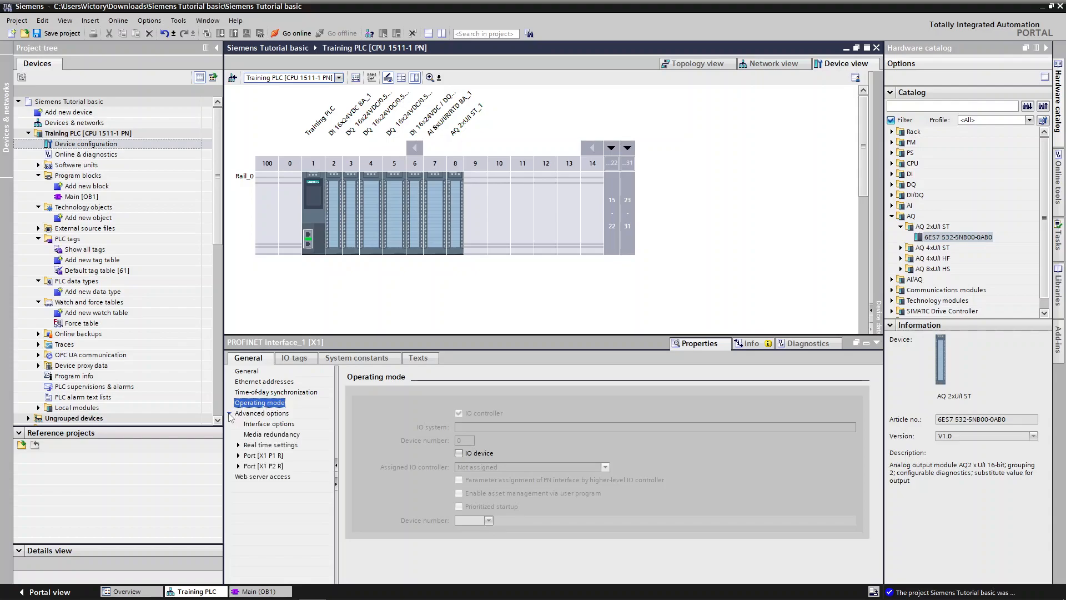
click(258, 425)
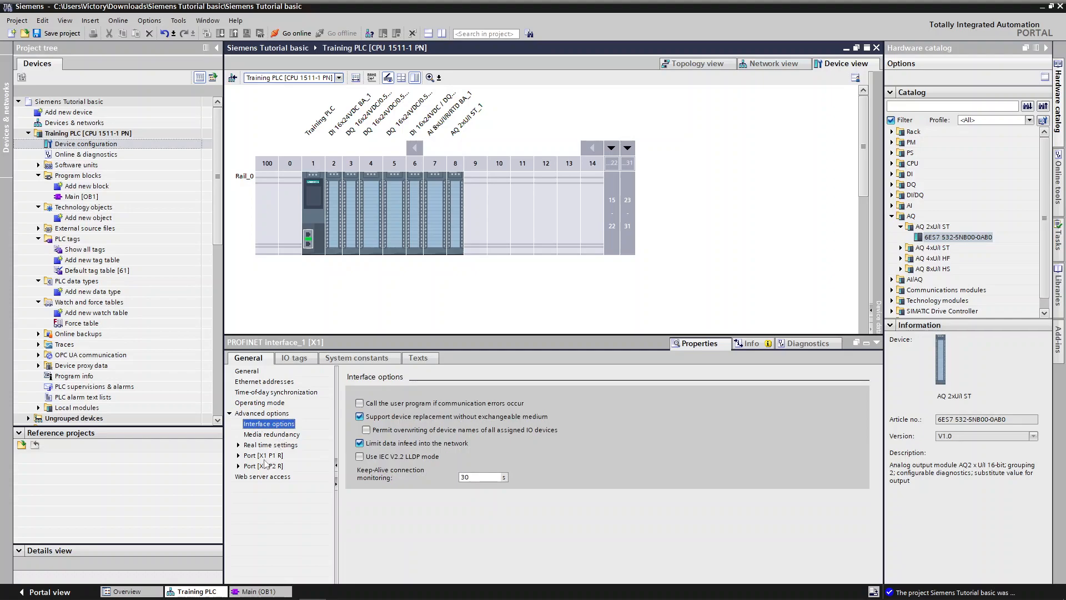
click(263, 446)
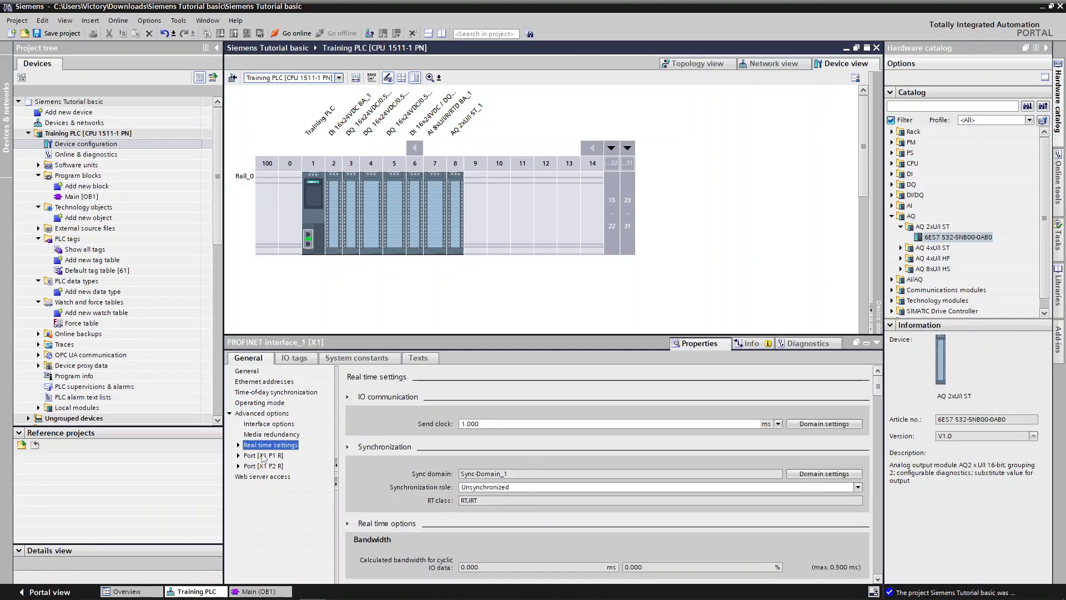
click(262, 455)
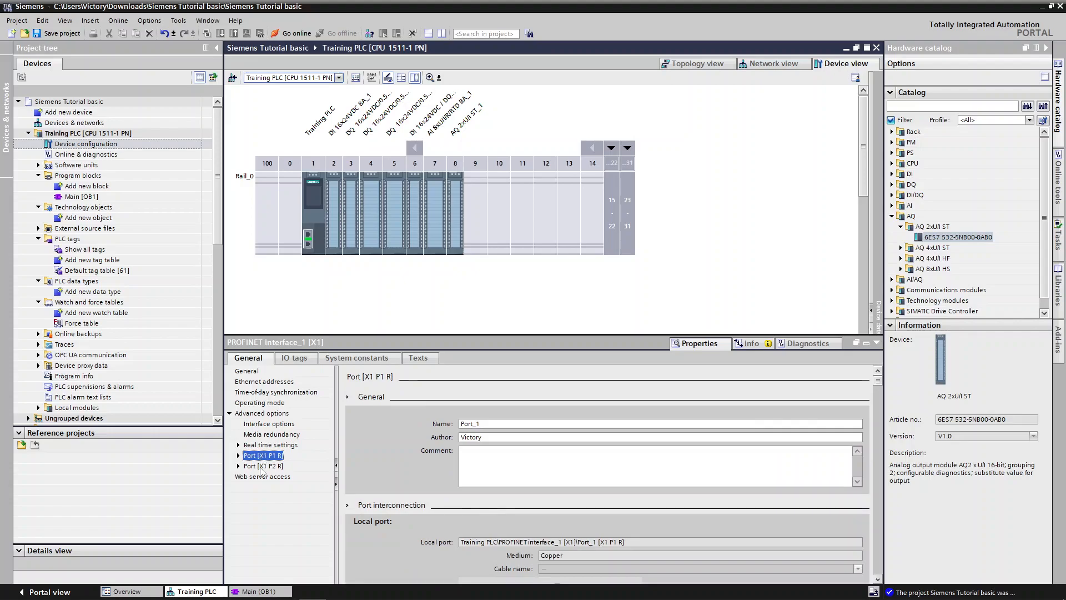
click(261, 466)
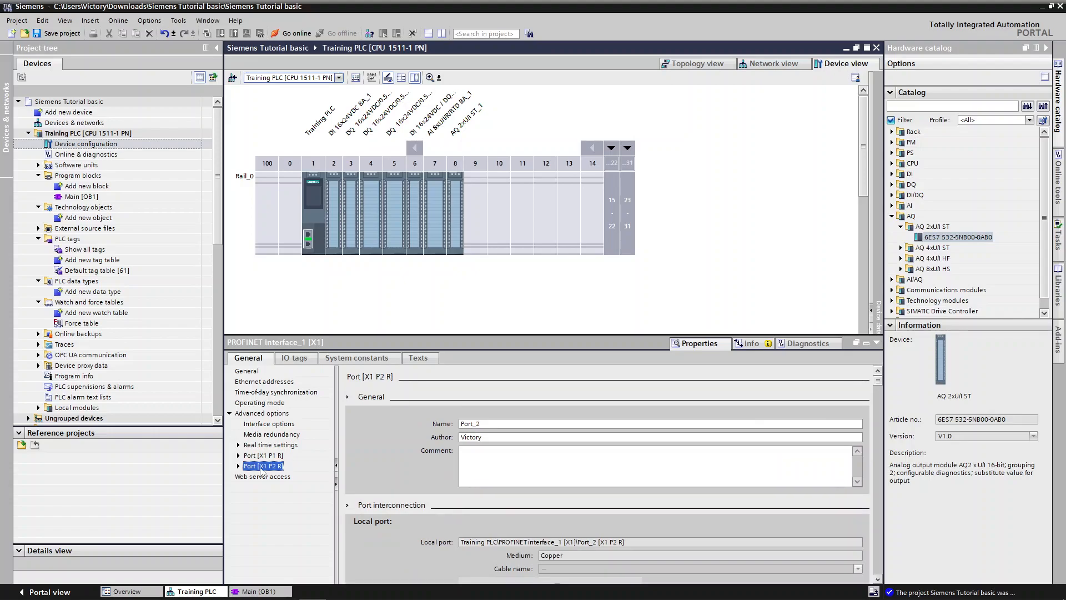
click(263, 478)
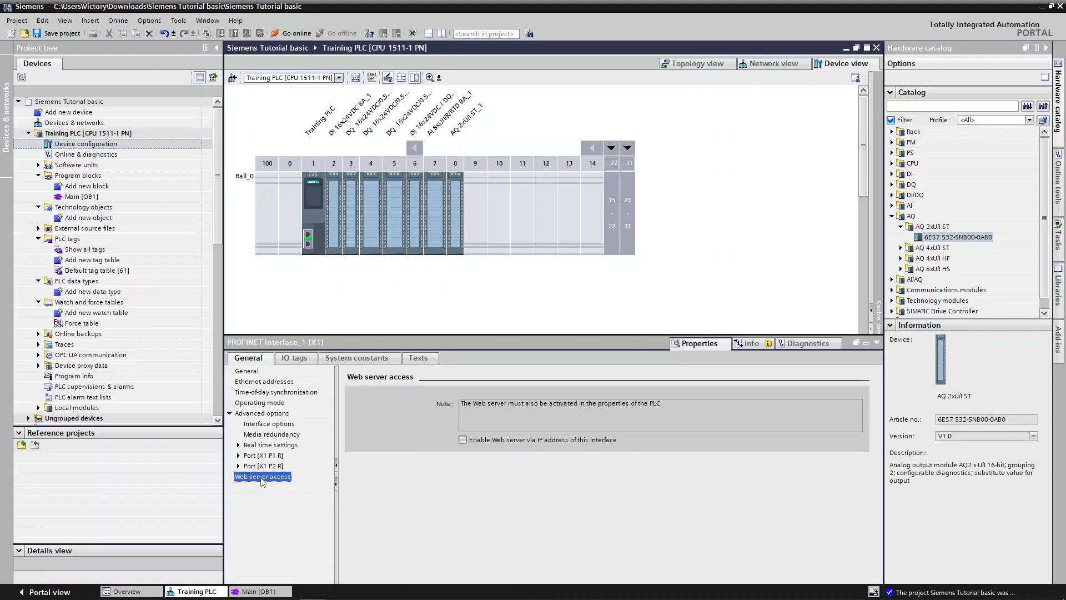
click(250, 384)
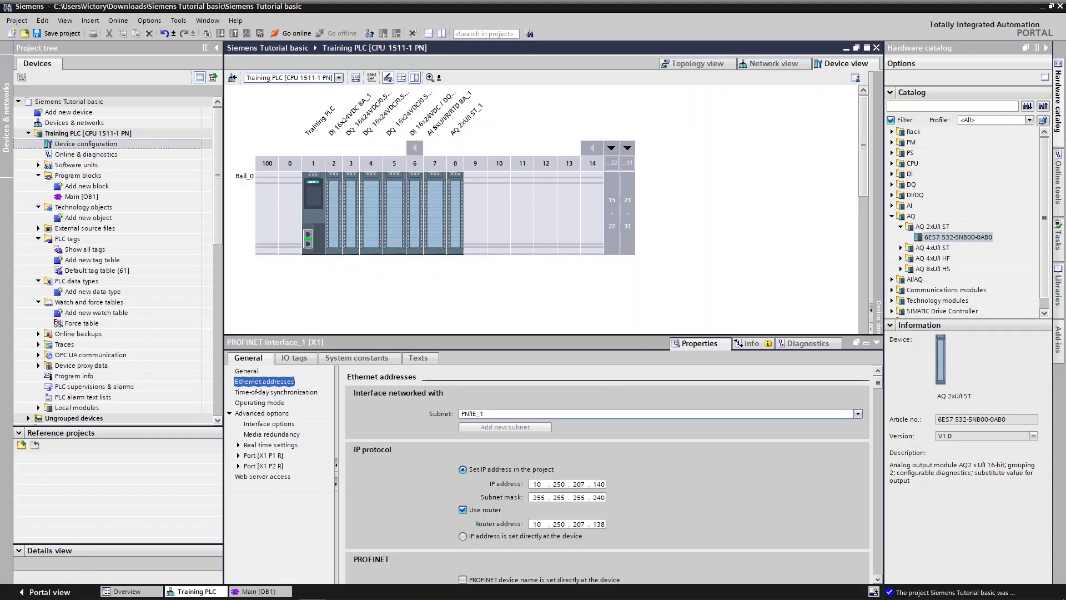
mouse_move(330, 593)
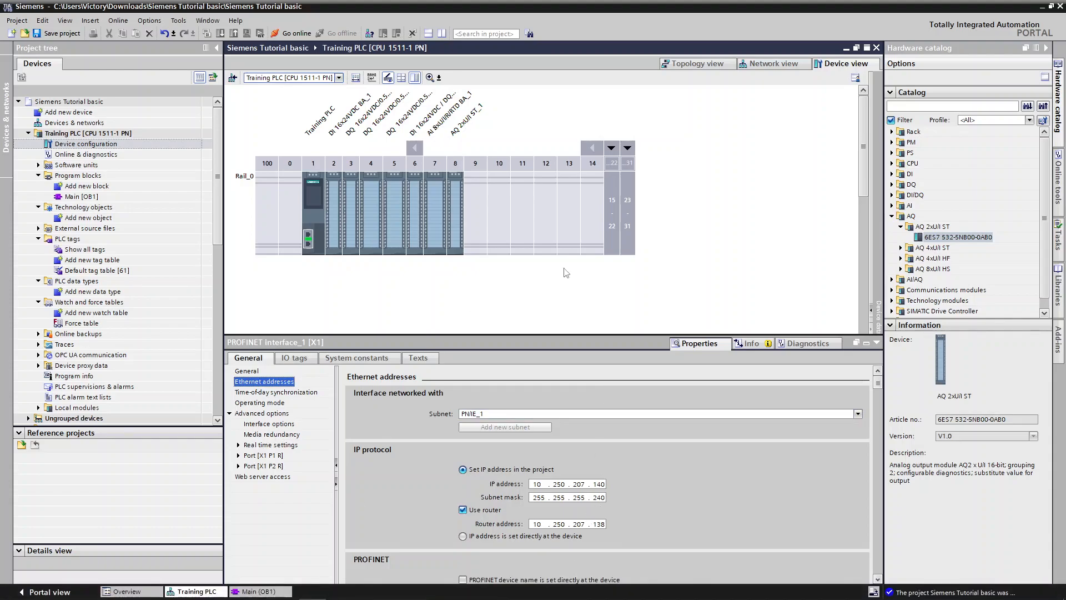
mouse_move(192, 595)
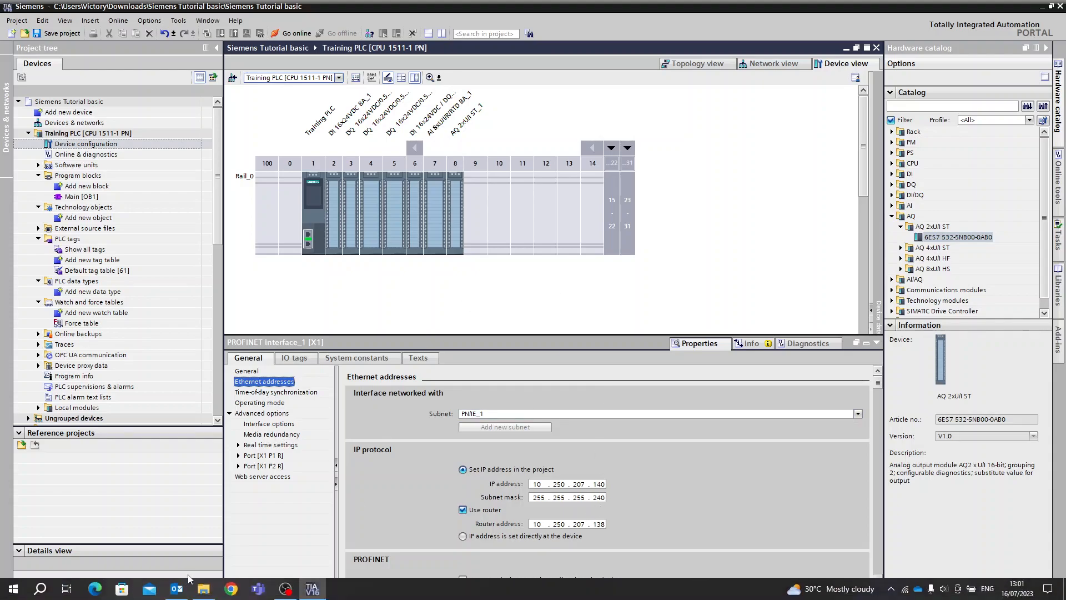